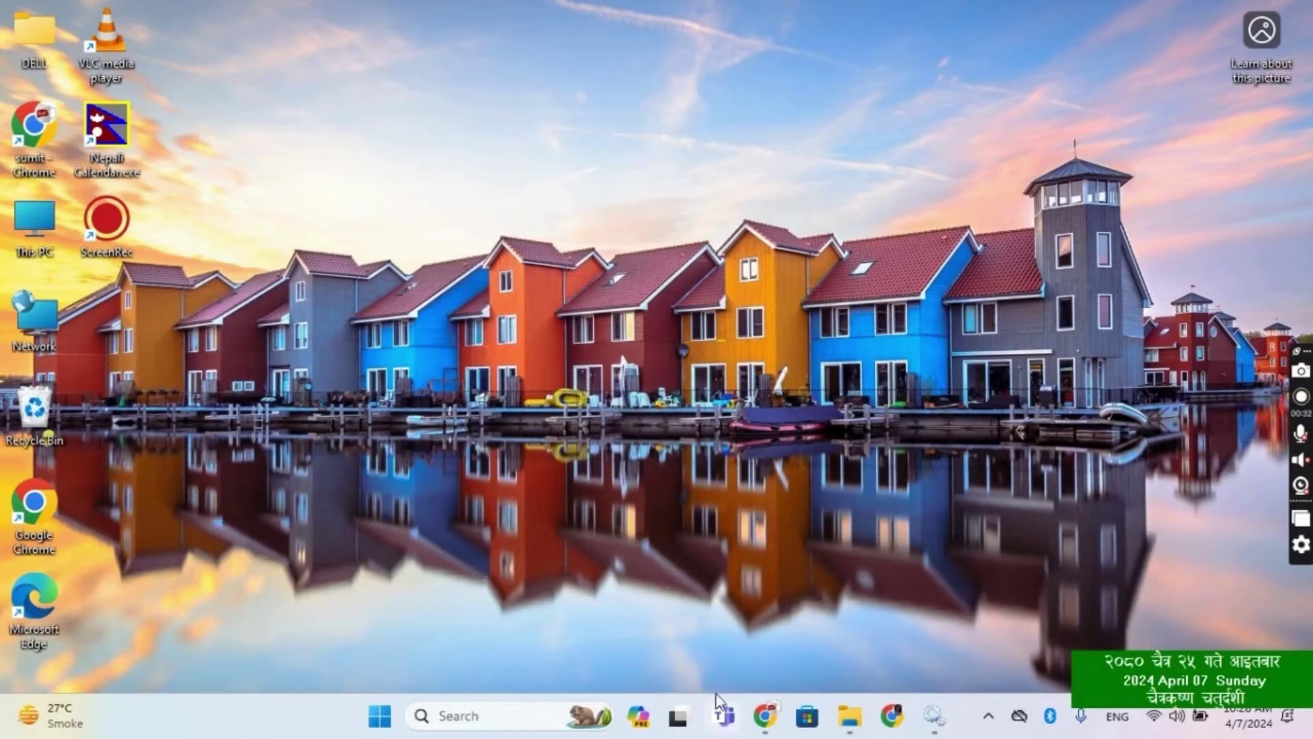
# Step: Return to the SourceForge XAMPP page and view recent downloads showing 31.7 of 145 MB
pyautogui.click(768, 716)
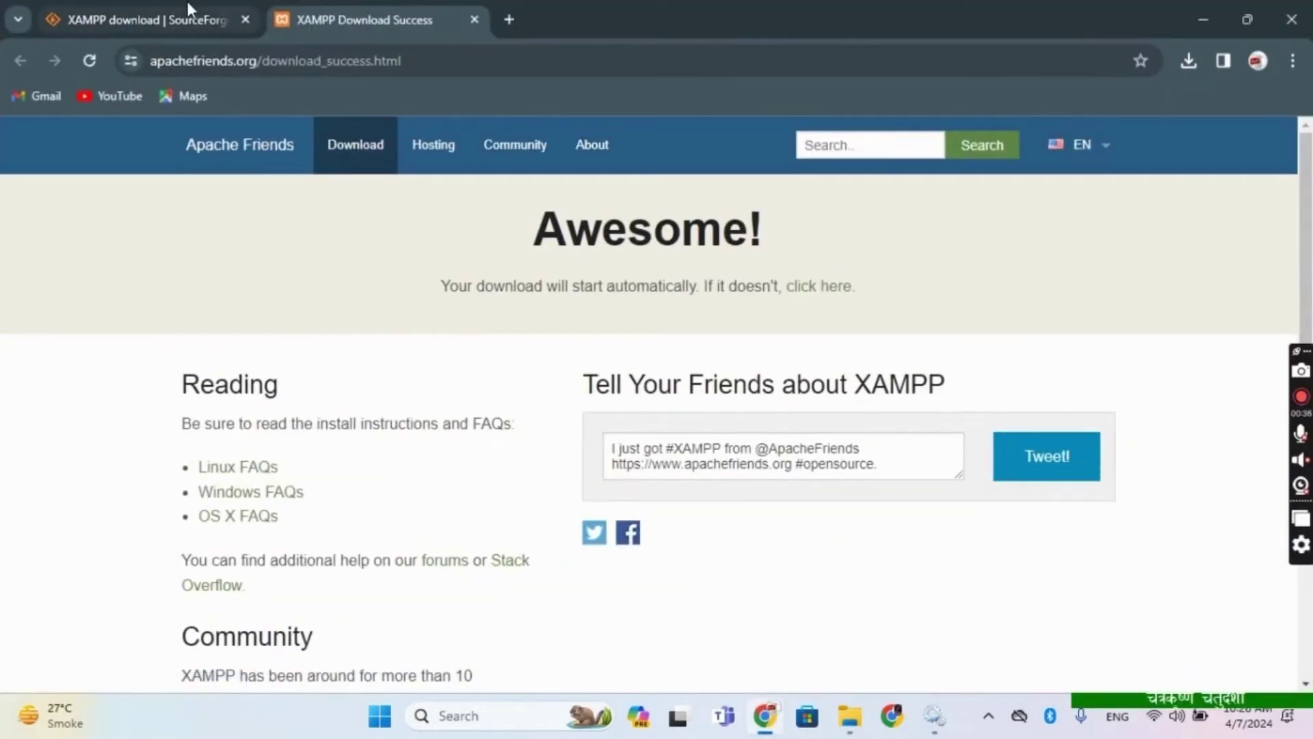
pyautogui.click(153, 20)
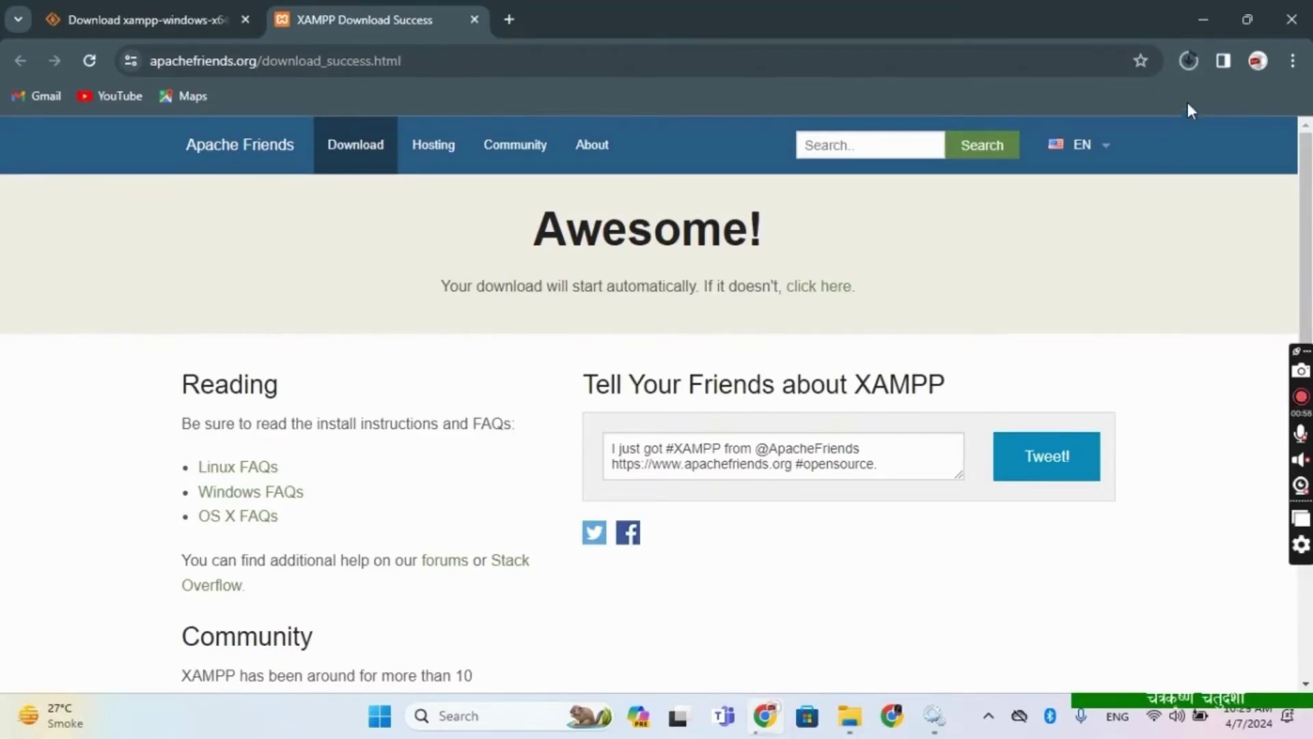
pyautogui.click(1188, 63)
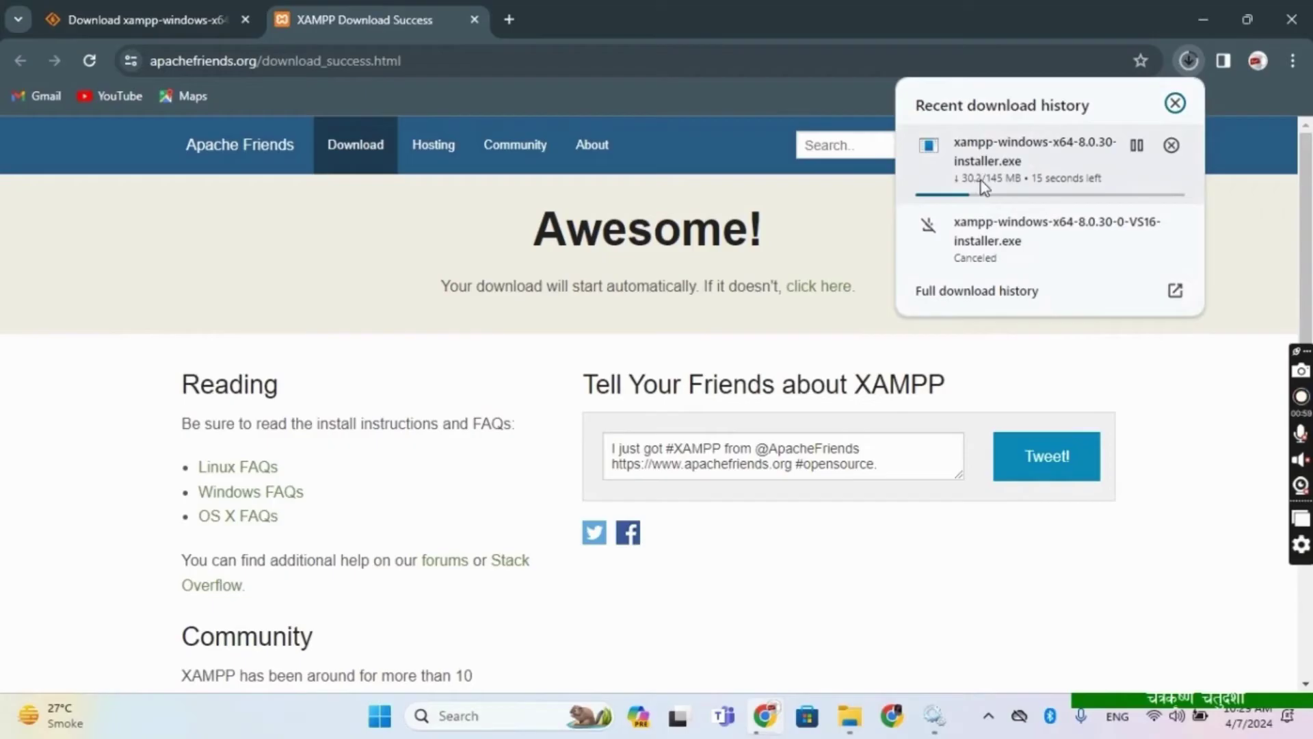
# Step: Minimize Chrome, check Downloads for the 1 MB Unconfirmed 739664.crdownload, then minimize Explorer
pyautogui.click(1204, 19)
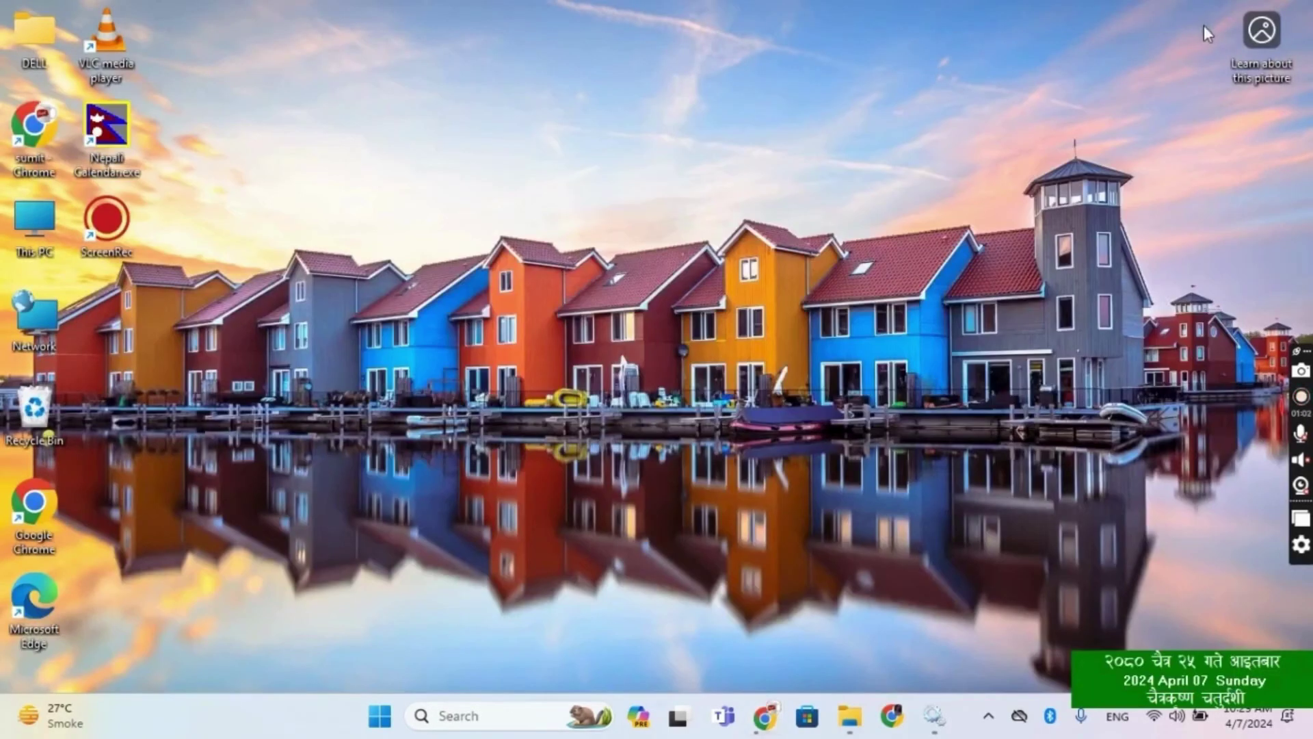
pyautogui.click(850, 715)
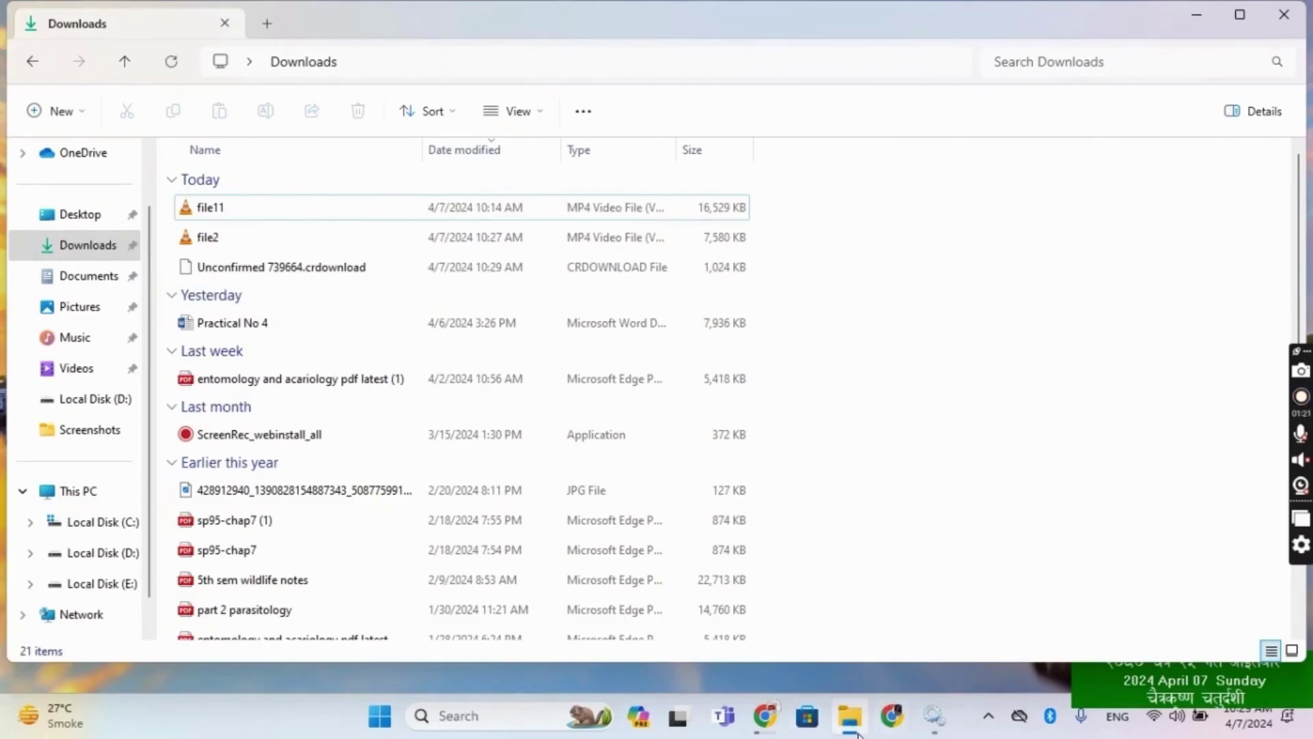
pyautogui.click(850, 715)
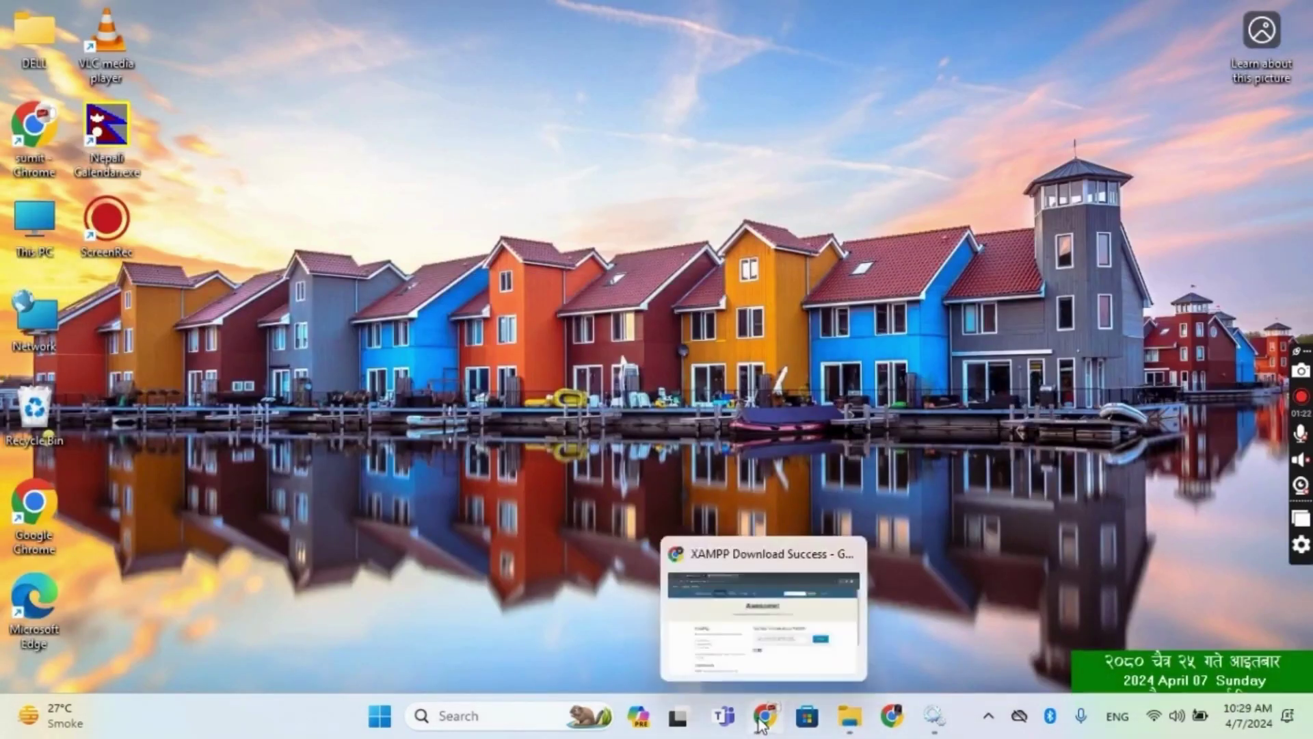